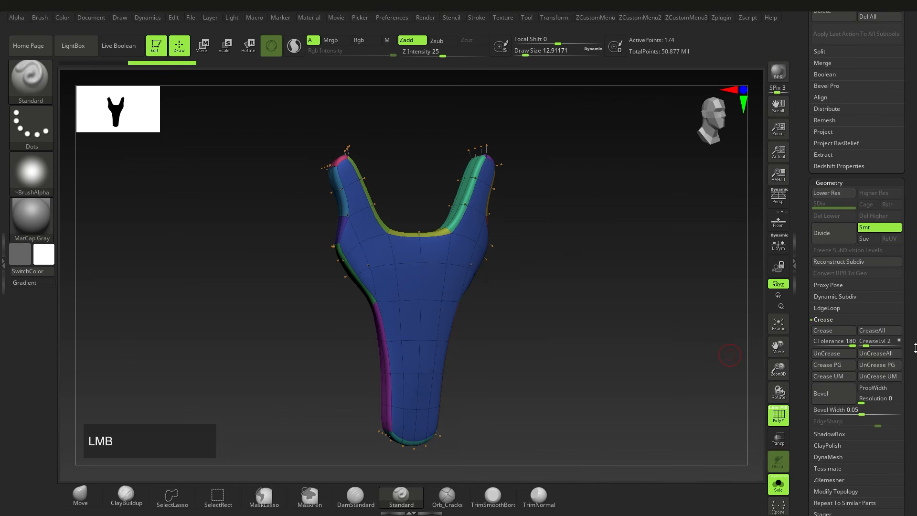
Crease the polygroup borders of the Y-shaped plate and turn off the polyframe display
mouse_move(511, 287)
right_mouse_down()
mouse_move(444, 296)
mouse_move(501, 287)
mouse_move(501, 307)
mouse_move(555, 311)
right_mouse_up()
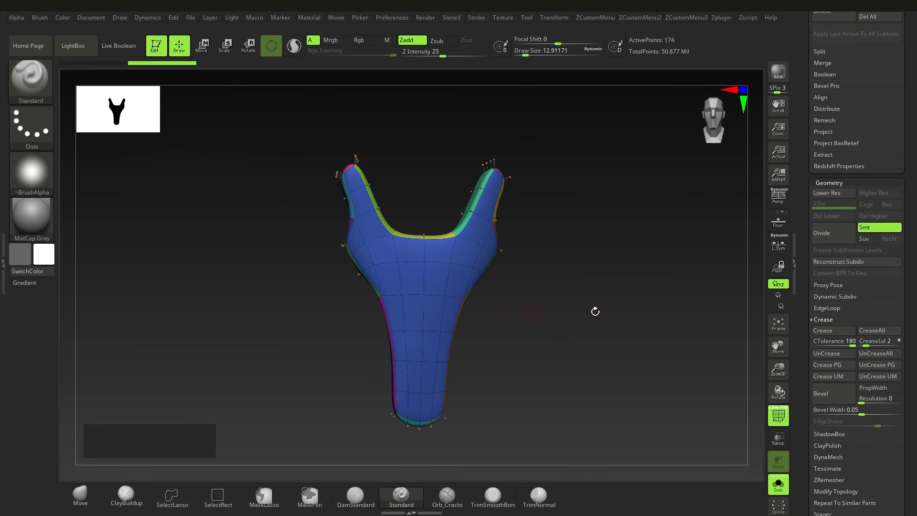
left_click_drag(916, 315, 916, 285)
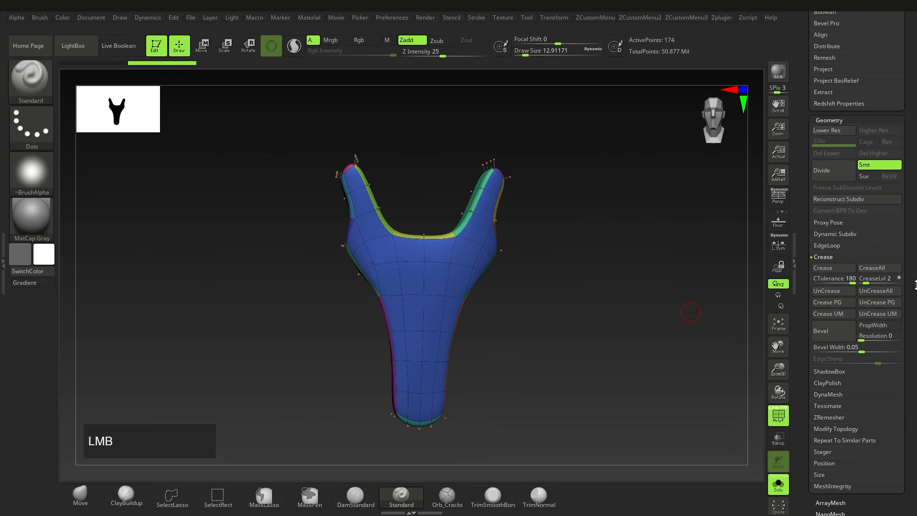
left_click(828, 303)
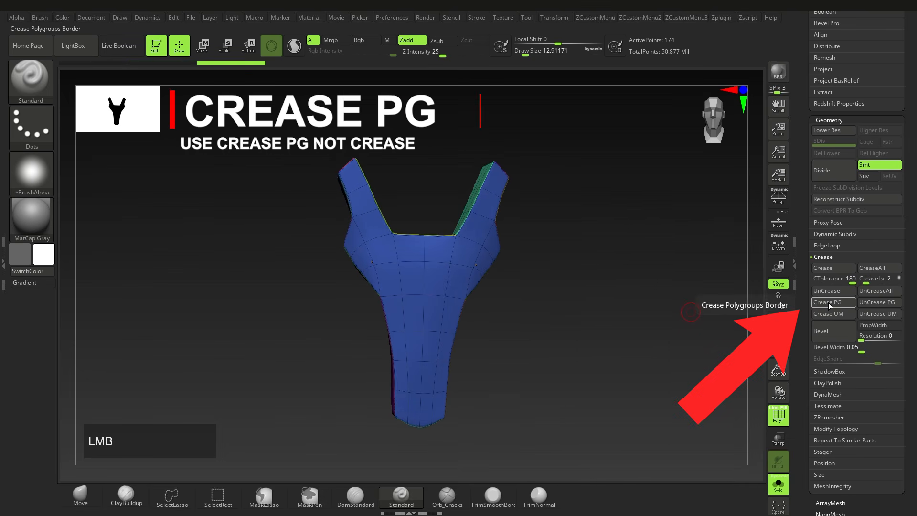
right_click_drag(553, 338, 583, 326)
right_click_drag(744, 359, 529, 304)
key("shift+d")
key("shift+f")
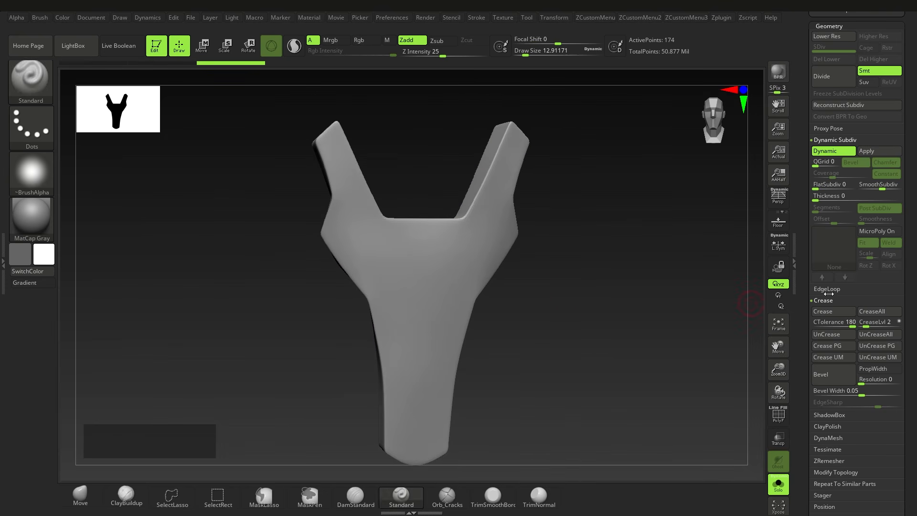
Compare the plate's edge sharpness at crease level 0, and set the crease level to 3
right_click_drag(491, 256, 703, 299)
left_click_drag(866, 325, 857, 325)
right_click_drag(514, 249, 519, 266, "alt")
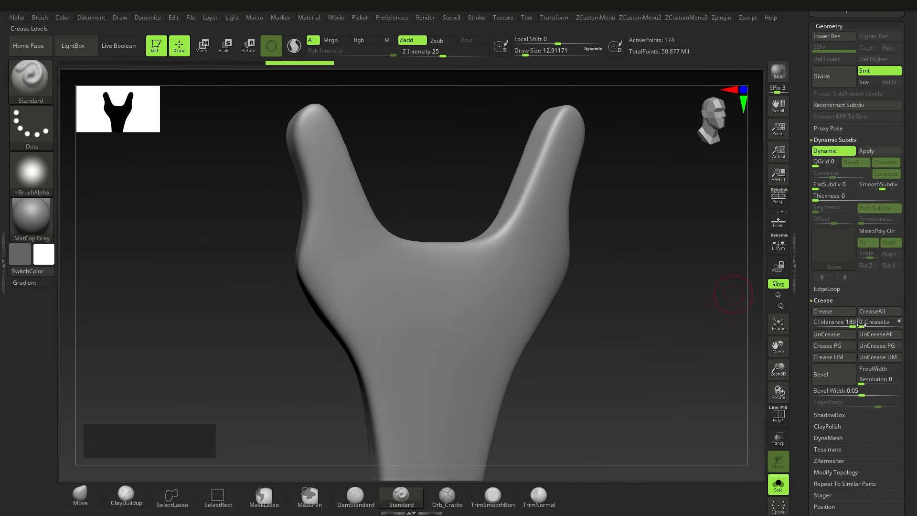
left_click_drag(866, 326, 852, 326)
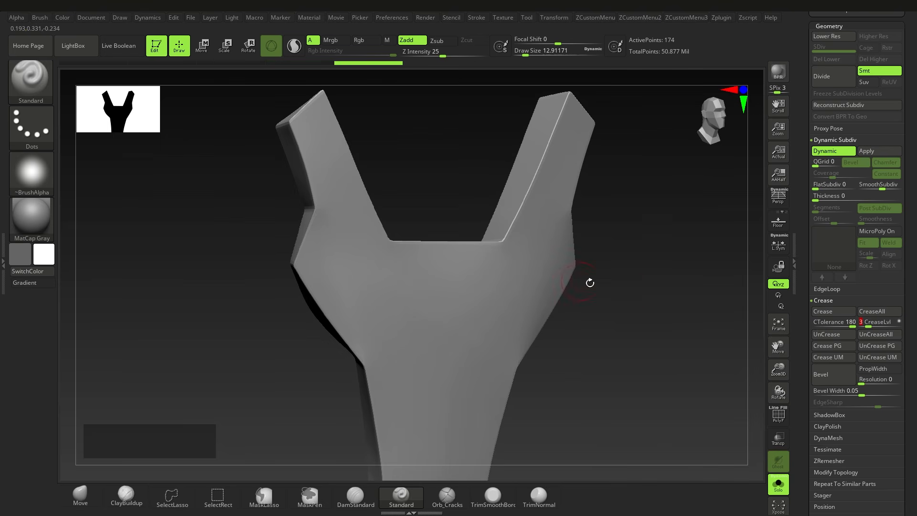
right_click_drag(586, 282, 586, 293, "alt")
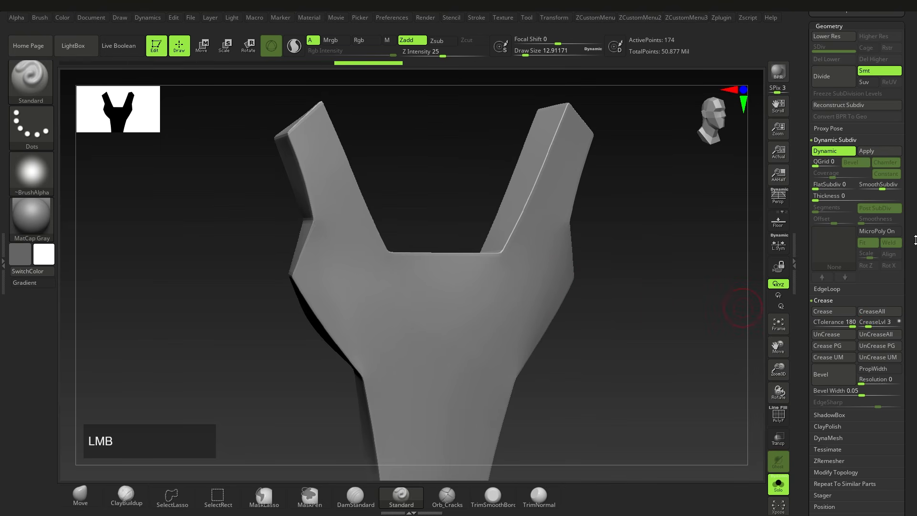
Try a smooth subdivision level of 5 in the plate's dynamic subdivision settings
left_click_drag(876, 278, 877, 287)
type("4")
left_click_drag(883, 198, 869, 196)
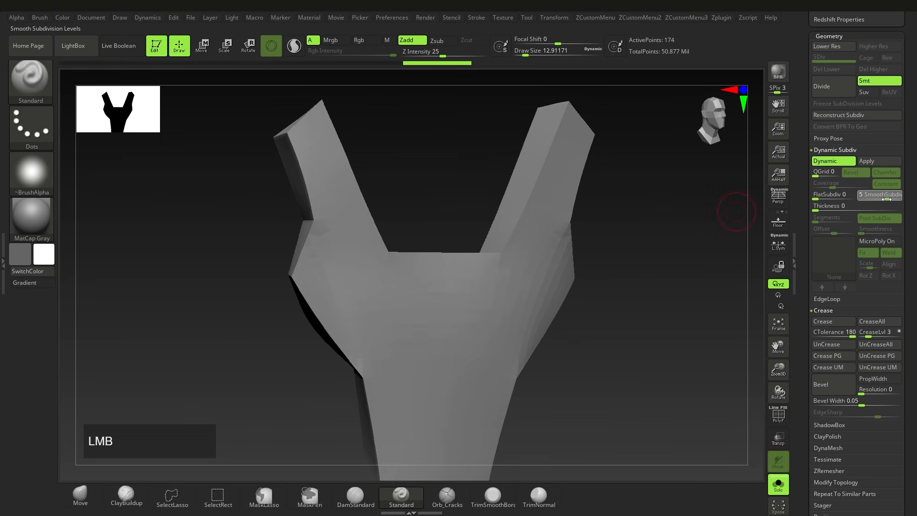
left_click_drag(887, 199, 887, 199)
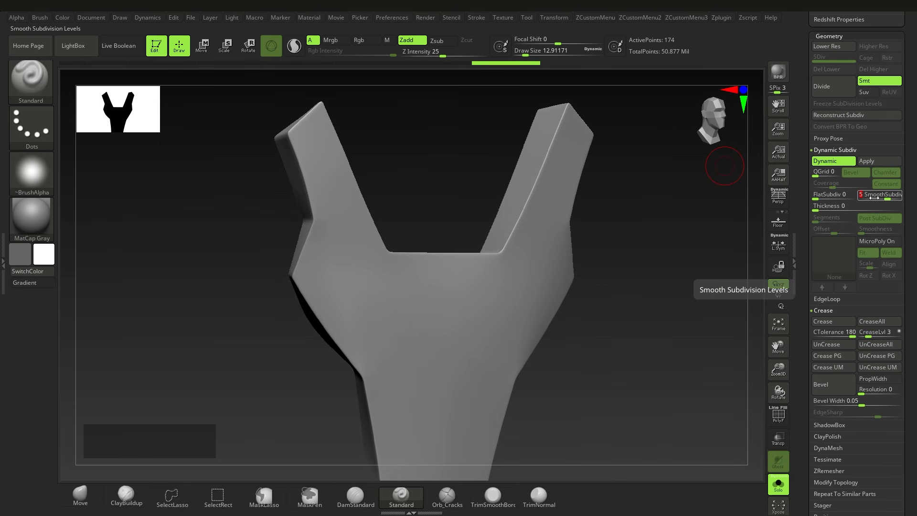
Try crease levels 4 and 5 on the plate and compare how sharp the edges get
left_click_drag(868, 335, 868, 334)
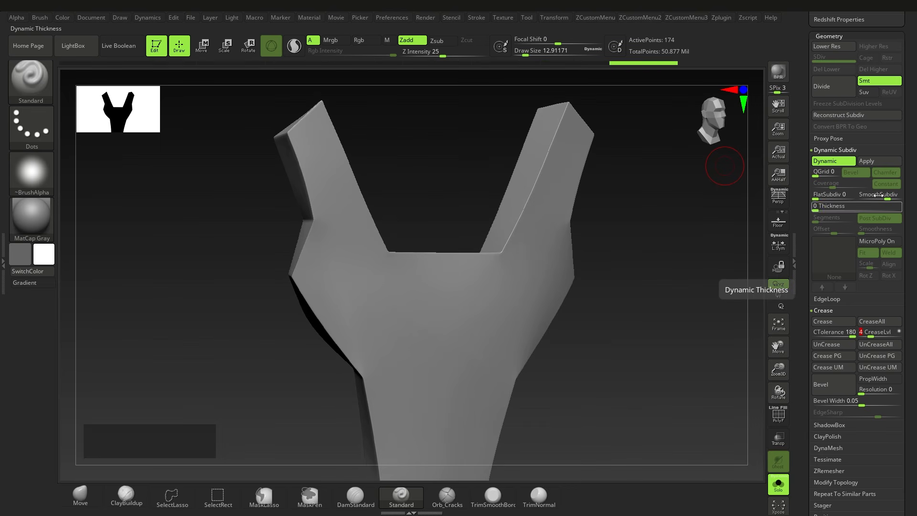
left_click_drag(871, 335, 874, 334)
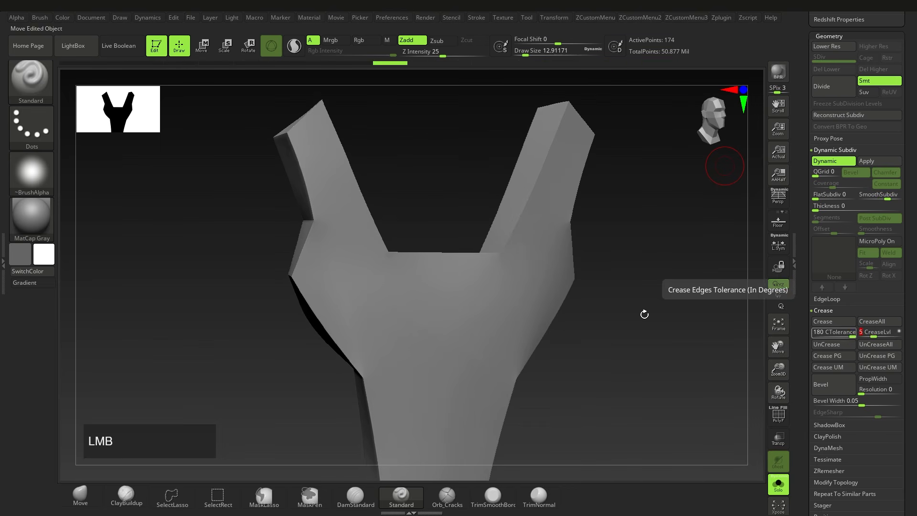
mouse_move(500, 264)
right_mouse_down()
mouse_move(522, 271)
mouse_move(509, 249)
mouse_move(522, 266)
mouse_move(514, 271)
right_mouse_up()
right_click_drag(514, 271, 504, 227, "ctrl")
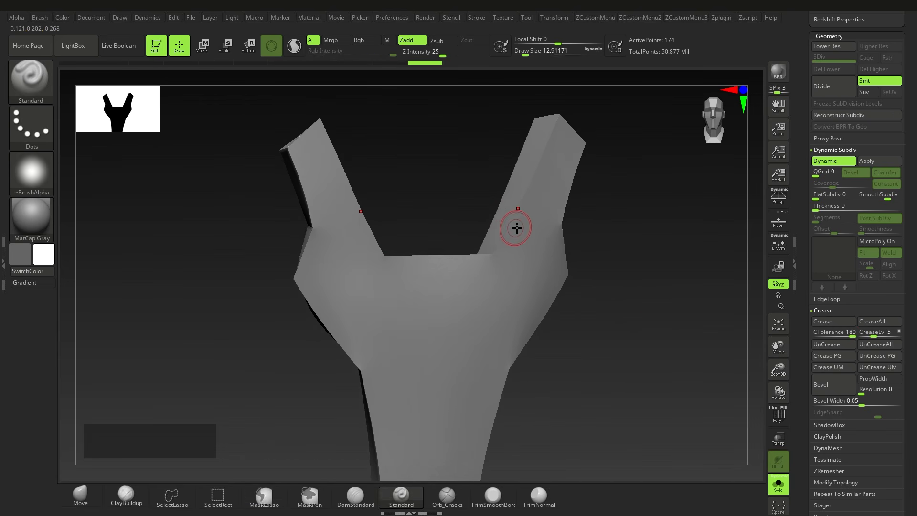
Set the crease level to 3 and the smooth subdivision level to 4 for softly bevelled edges
left_click_drag(879, 336, 869, 335)
right_click_drag(556, 270, 552, 269)
left_click_drag(885, 201, 882, 199)
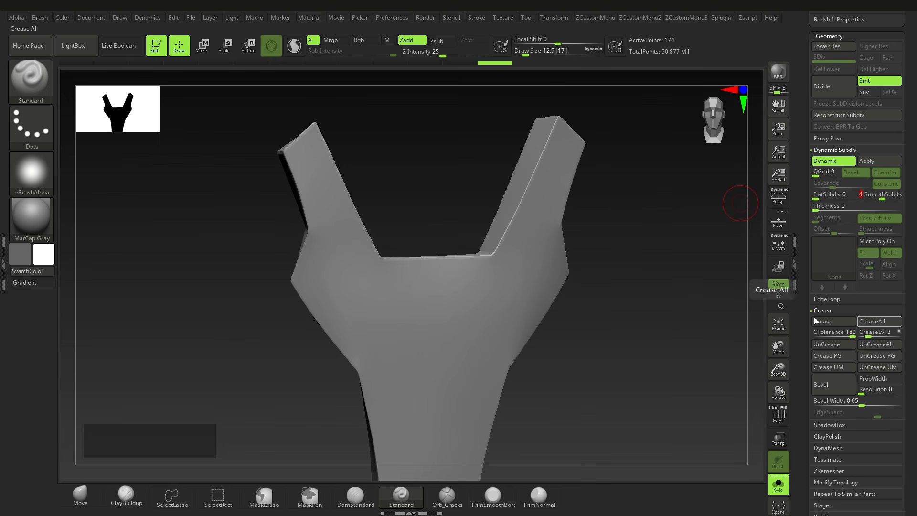
right_click_drag(625, 300, 600, 293, "ctrl")
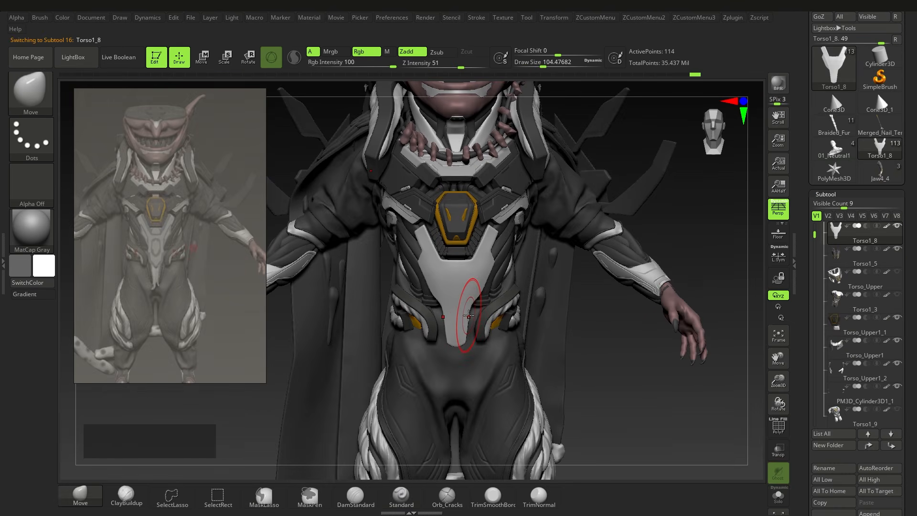
Adjust the abdominal plate's lower tip with the Move brush, reducing the draw size to about 80 and 54
right_click_drag(469, 315, 486, 346, "alt")
key("s")
left_click(449, 287)
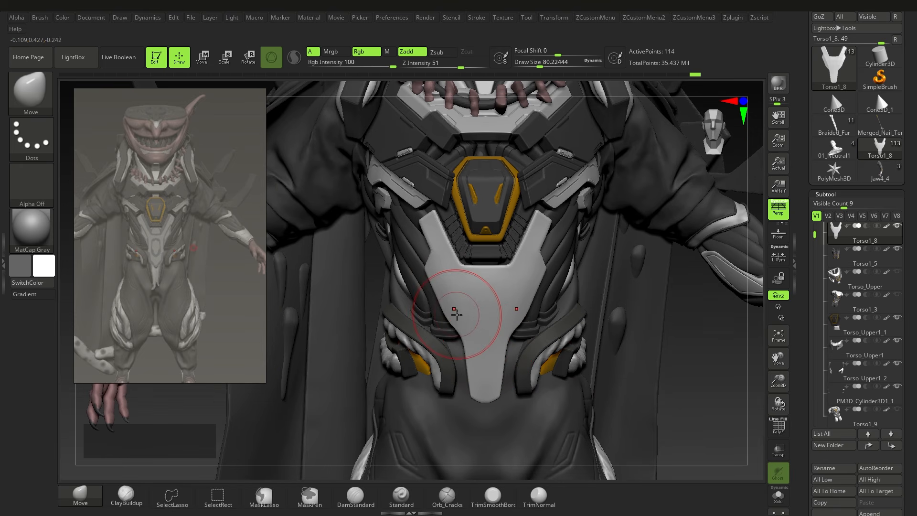
key("s")
left_click(468, 374)
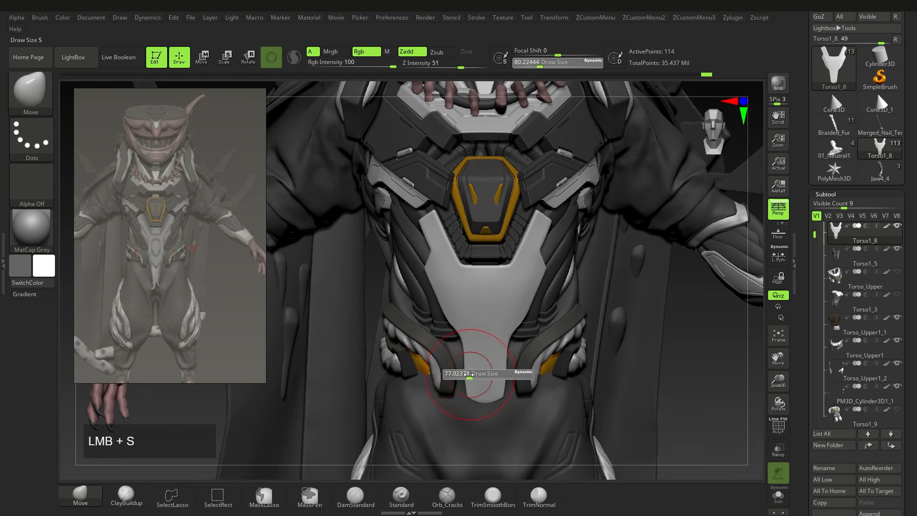
left_click_drag(469, 395, 473, 401)
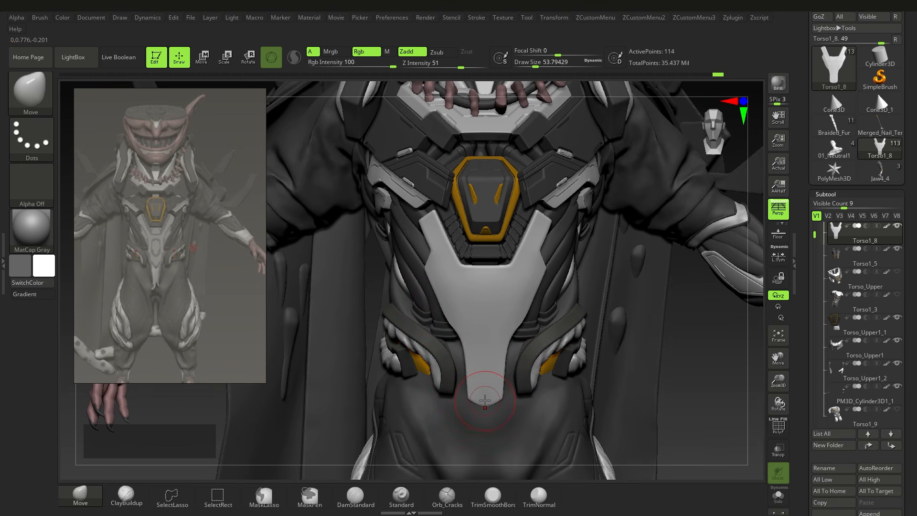
Set the draw size to about 20, apply the plate's dynamic subdivision and divide its geometry
right_click_drag(481, 340, 483, 354, "alt")
key("s")
left_click(477, 305)
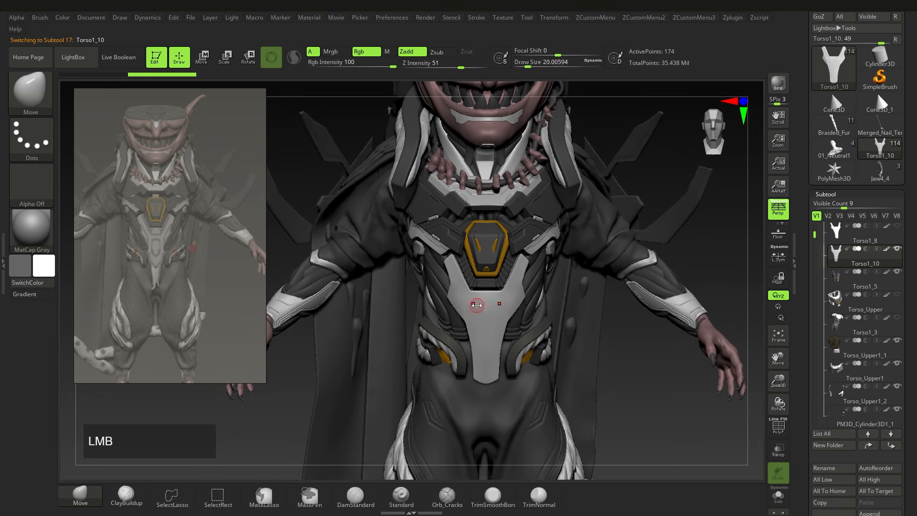
right_click_drag(476, 305, 477, 317, "ctrl")
key("alt+a")
left_click(514, 84)
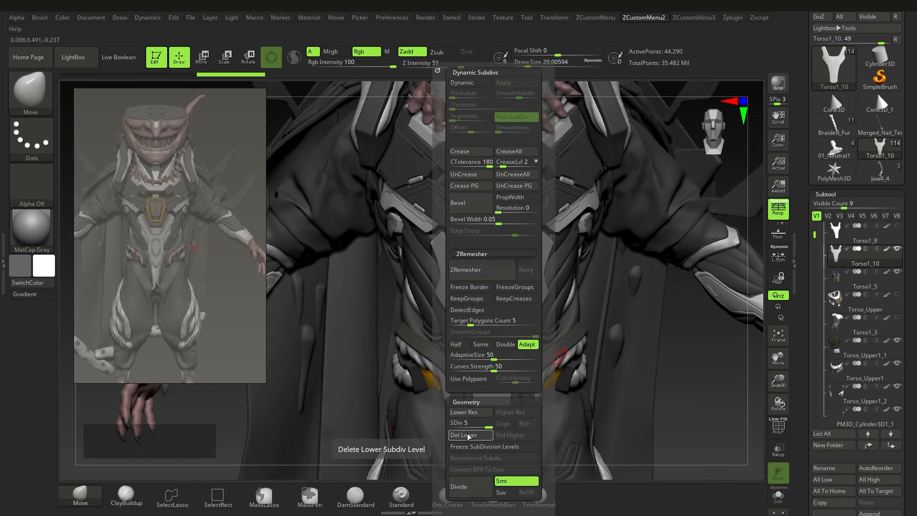
key("ctrl+d")
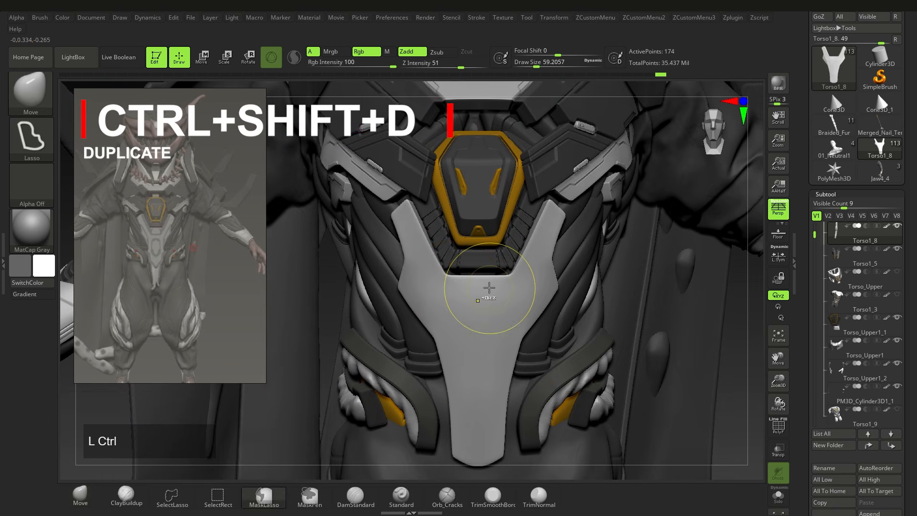
Duplicate the abdominal plate subtool Torso1_8 and hide the original as a backup
right_click_drag(467, 287, 492, 295, "ctrl")
key("ctrl+shift+d")
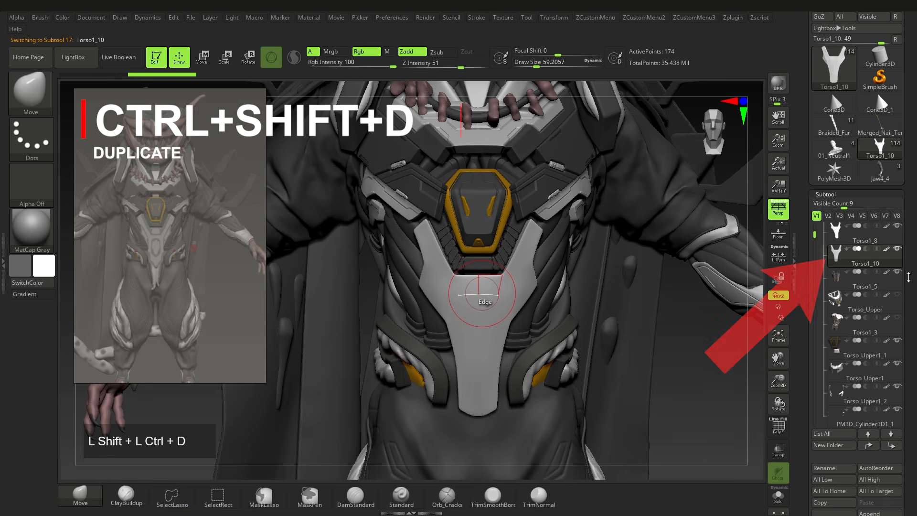
left_click(897, 226)
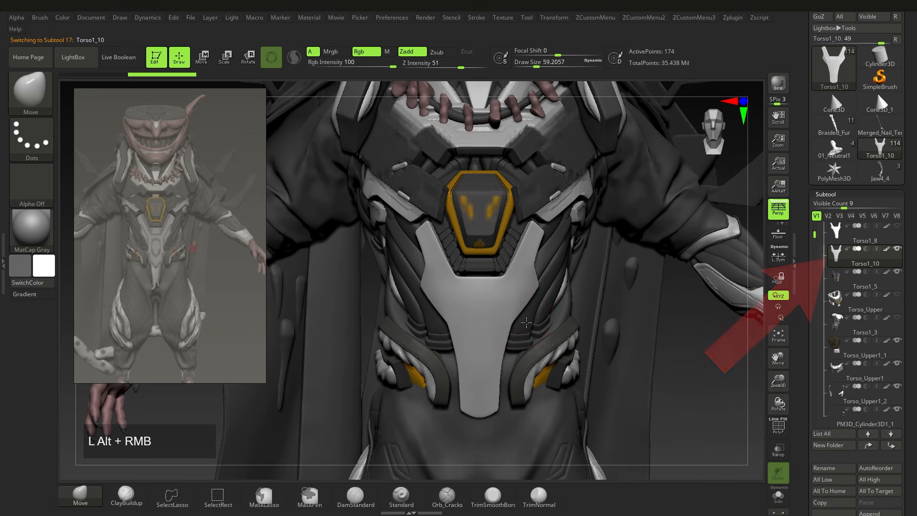
right_click_drag(507, 302, 511, 307, "alt")
mouse_move(450, 309)
right_mouse_down("ctrl")
mouse_move(501, 326)
mouse_move(538, 319)
right_mouse_up("ctrl")
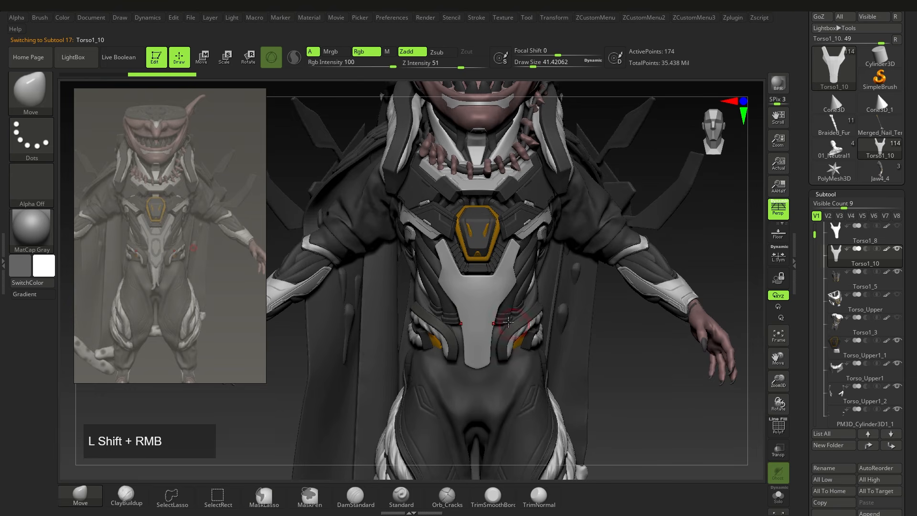
Apply the dynamic subdivision to the duplicated plate and delete its lower subdivision levels
right_click_drag(480, 297, 487, 309, "alt")
key("s")
left_click_drag(482, 305, 474, 305)
right_click_drag(474, 305, 477, 317, "ctrl")
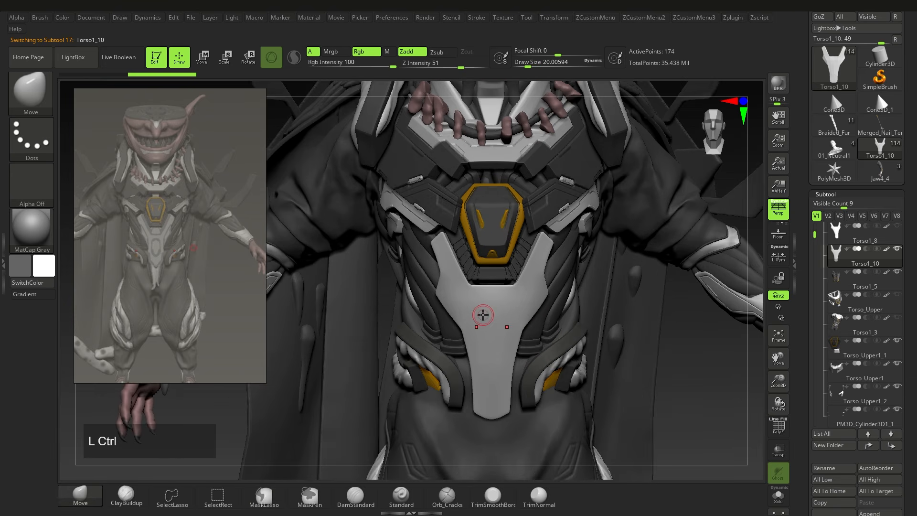
key("alt+a")
left_click(510, 83)
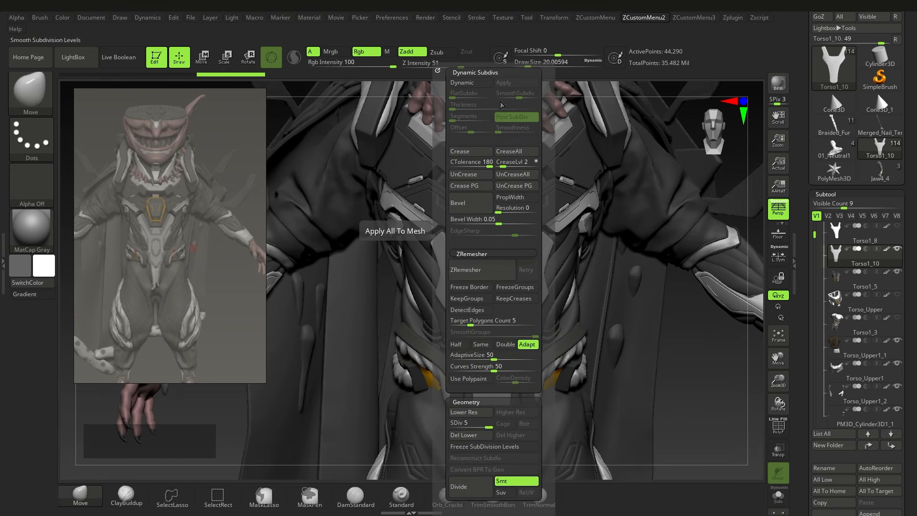
left_click(468, 437)
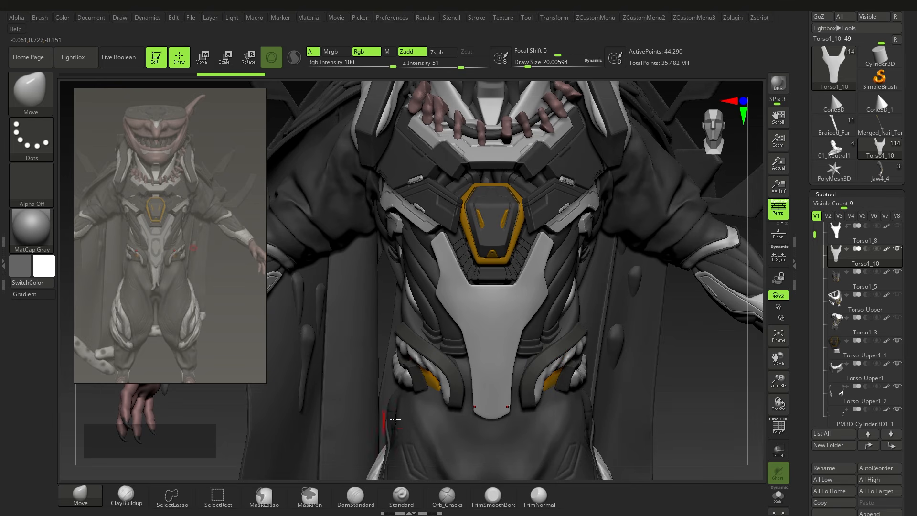
Divide the duplicated plate's geometry three times and reduce the draw size to about 11
key("ctrl+d")
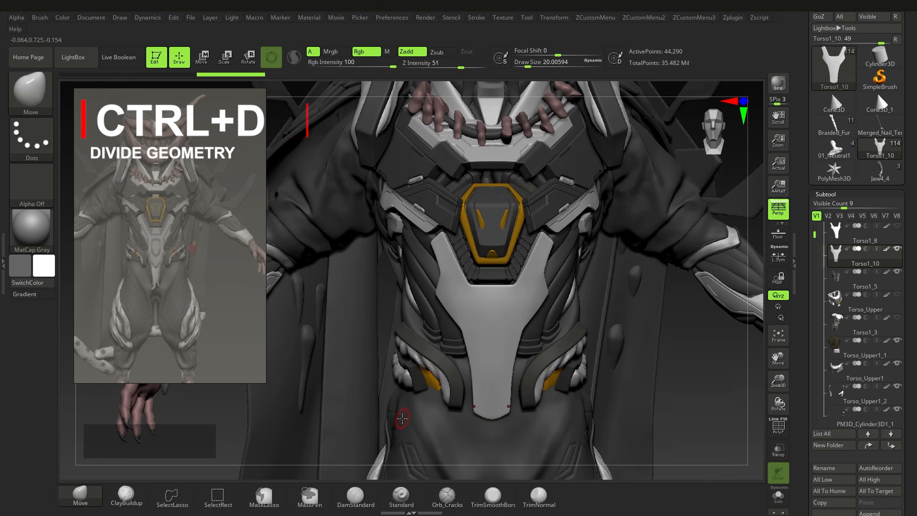
key("ctrl+d")
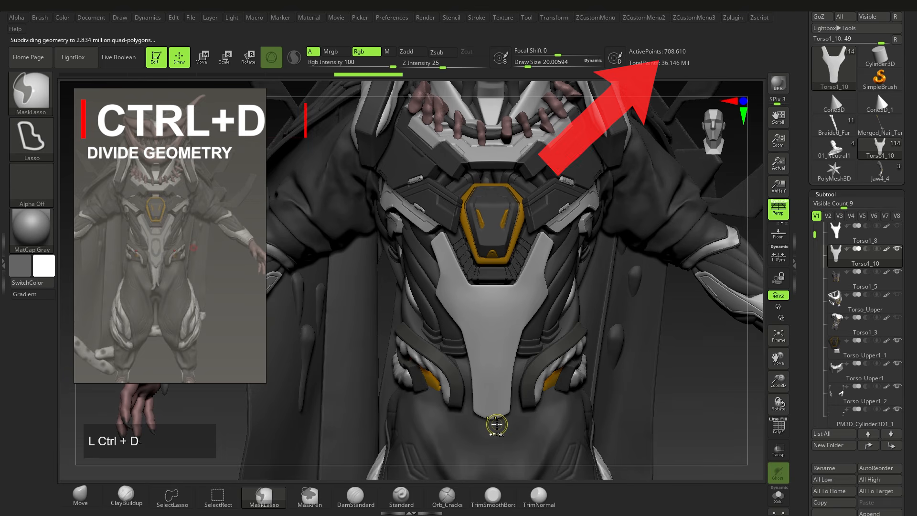
key("s")
mouse_move(490, 334)
right_mouse_down("ctrl")
mouse_move(499, 351)
mouse_move(492, 283)
mouse_move(497, 301)
mouse_move(481, 334)
mouse_move(442, 315)
right_mouse_up("ctrl")
left_click_drag(454, 319, 453, 319)
right_click_drag(453, 319, 455, 352, "alt")
mouse_move(411, 305)
right_mouse_down()
mouse_move(442, 292)
mouse_move(436, 280)
right_mouse_up()
key("s")
left_click_drag(436, 280, 434, 280)
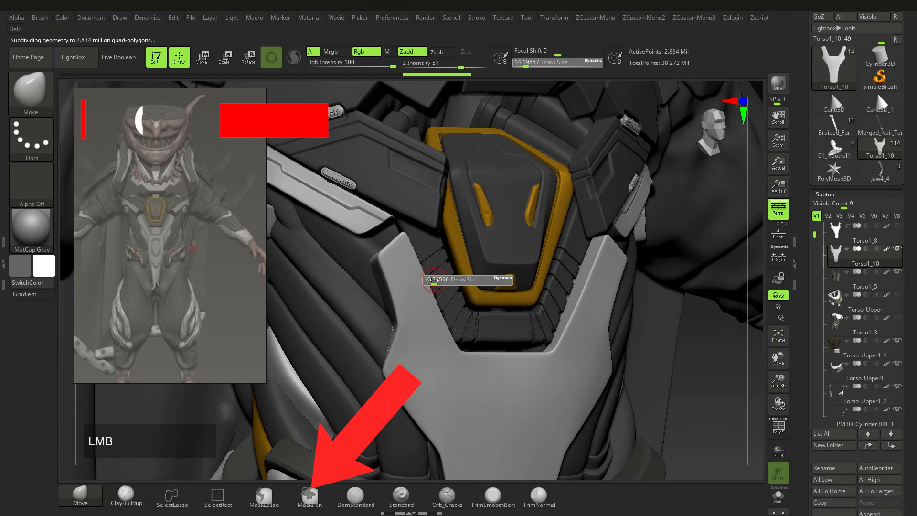
Mask an angular band along the plate's upper V-shaped notch with the MaskPen brush at a draw size of about 5.8
left_click(309, 497)
mouse_move(442, 340)
right_mouse_down()
mouse_move(415, 341)
mouse_move(421, 331)
right_mouse_up()
key("s")
left_click_drag(421, 330, 420, 331)
right_click_drag(416, 326, 418, 317)
mouse_move(405, 236)
left_mouse_down("ctrl")
mouse_move(463, 367)
mouse_move(494, 377)
left_mouse_up("ctrl")
right_click_drag(494, 377, 454, 331, "alt")
right_click_drag(454, 331, 450, 371, "ctrl")
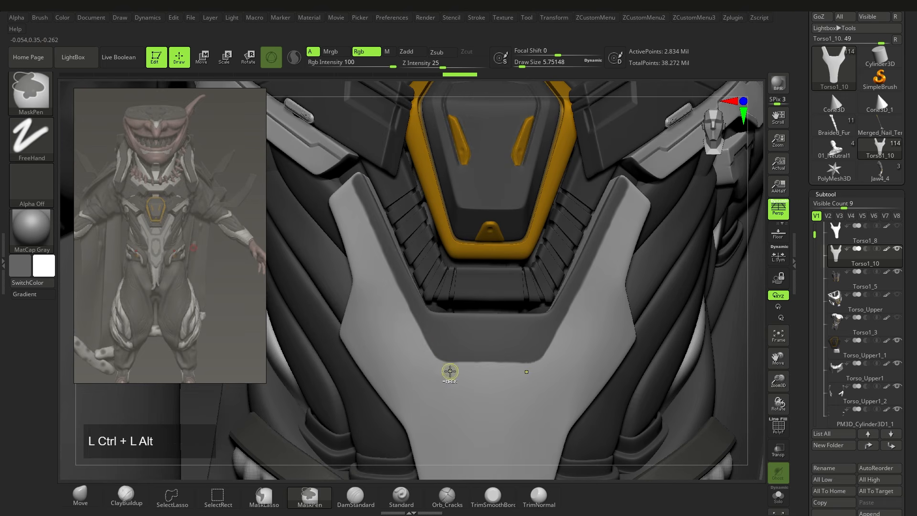
Isolate the plate in Solo mode and invert the mask so only the notch band is editable
right_click_drag(530, 367, 483, 330)
left_click(778, 496)
mouse_move(535, 344)
right_mouse_down("alt")
mouse_move(512, 368)
mouse_move(518, 389)
right_mouse_up("alt")
left_click_drag(326, 343, 614, 341, "ctrl")
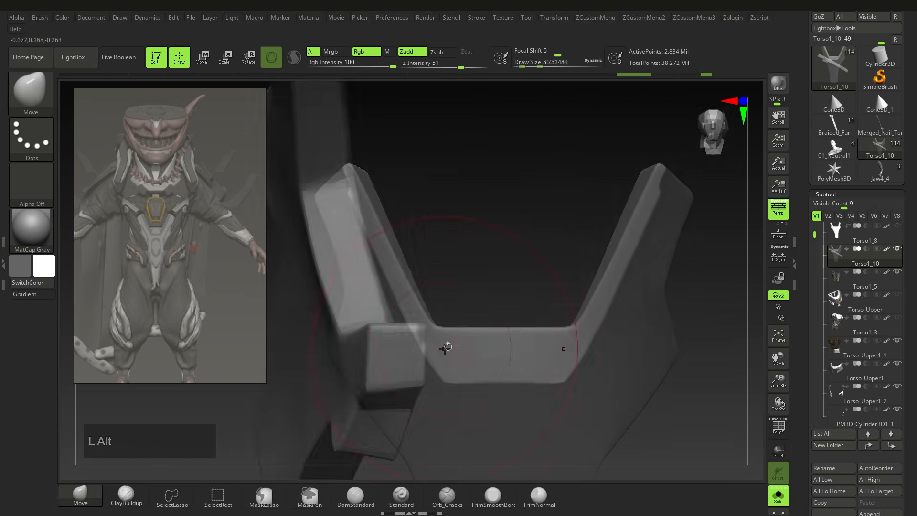
Push the unmasked notch band along its normal with the Move brush at a draw size of about 87, and clear the mask
left_click_drag(363, 267, 394, 279, "alt")
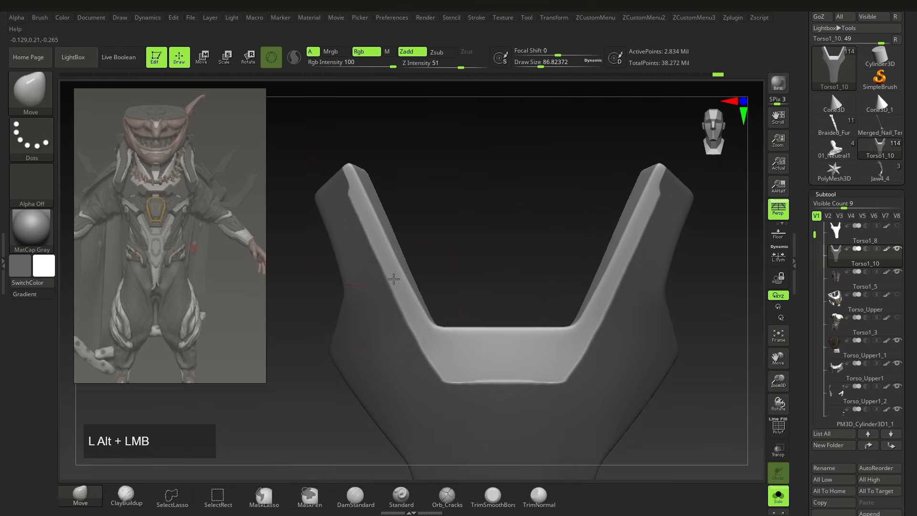
left_click_drag(430, 313, 436, 310)
right_click_drag(592, 365, 576, 380, "alt")
left_click_drag(693, 406, 712, 430, "ctrl")
Undo the mask clearing, adjust the notch band's depth with the Move brush and clear the mask again
right_click_drag(576, 380, 496, 393)
key("ctrl+z")
left_click_drag(588, 390, 588, 387)
right_click_drag(627, 346, 555, 356, "alt")
left_click_drag(688, 397, 707, 420, "ctrl")
Mask a trapezoidal area at the centre of the recessed band with the MaskPen at a draw size of about 6.6
key("s")
left_click_drag(490, 403, 553, 388)
right_click_drag(552, 389, 578, 405, "alt")
right_click_drag(373, 363, 483, 317, "alt")
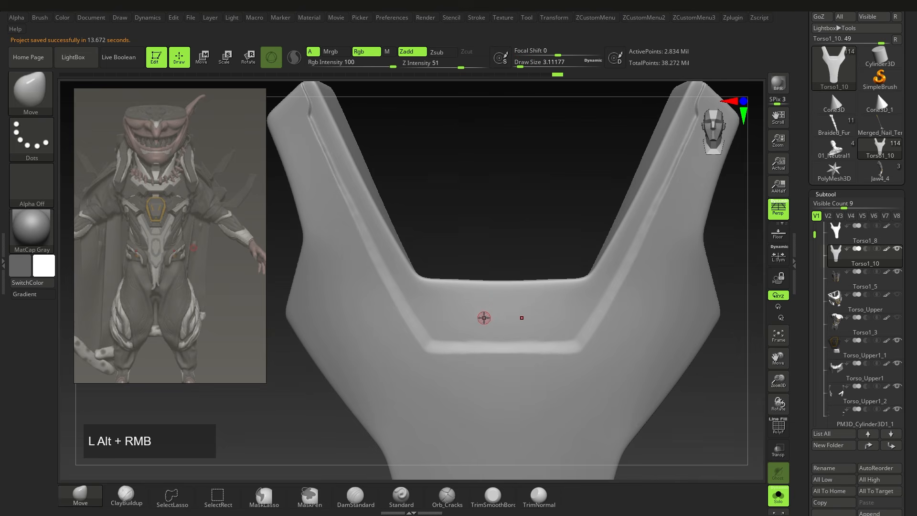
left_click_drag(487, 297, 491, 285, "ctrl")
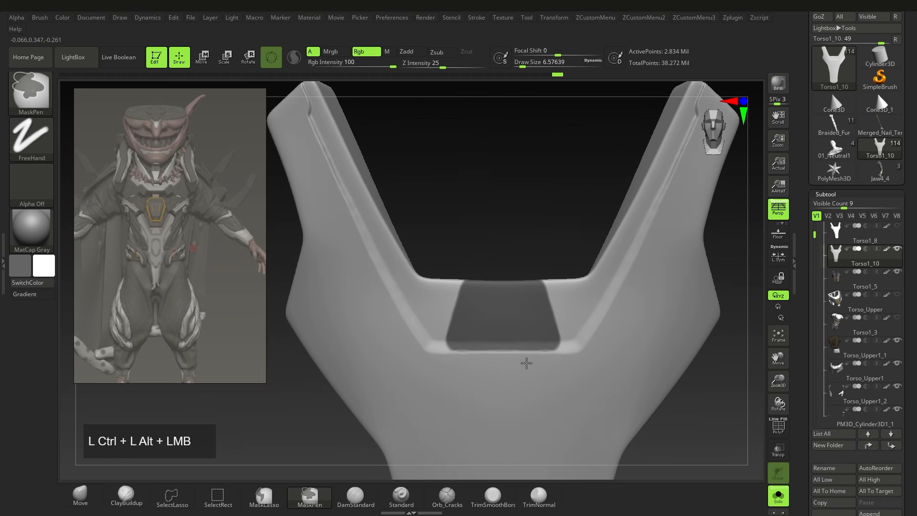
Trim the edges of the trapezoidal mask in the recessed band and extend it over the notch's upper rim with the MaskPen
left_click_drag(538, 362, 454, 366, "ctrl+alt")
right_click_drag(483, 371, 471, 401, "ctrl")
mouse_move(471, 389)
left_mouse_down("shift")
mouse_move(457, 383)
mouse_move(438, 406)
left_mouse_up("shift")
right_click_drag(438, 411, 416, 378, "ctrl")
left_click_drag(399, 368, 408, 327, "ctrl+alt")
right_click_drag(408, 327, 433, 304)
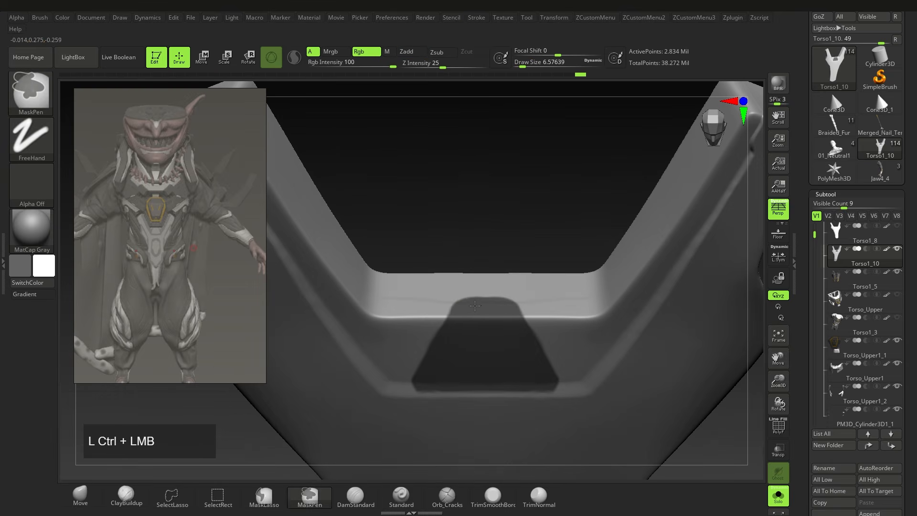
left_click_drag(479, 306, 489, 306, "ctrl")
Invert the mask and push the trapezoid along its normal with the Move brush at a draw size of about 33
left_click(259, 468, "ctrl")
right_click_drag(259, 468, 256, 456)
left_click_drag(505, 335, 512, 331, "alt")
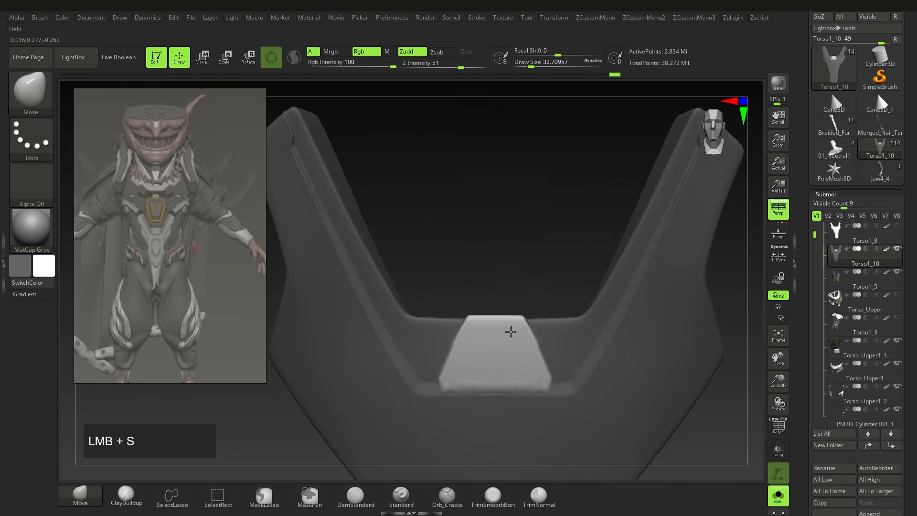
right_click_drag(512, 326, 475, 321)
key("s")
left_click_drag(530, 377, 509, 380)
left_click_drag(506, 381, 473, 379, "shift")
mouse_move(482, 368)
right_mouse_down("ctrl")
mouse_move(526, 329)
mouse_move(507, 380)
right_mouse_up("ctrl")
Cut a straight groove along the plate's arm with the Orb_Cracks brush at a draw size of about 3.7, and repeat the stroke
key("ctrl+shift+s")
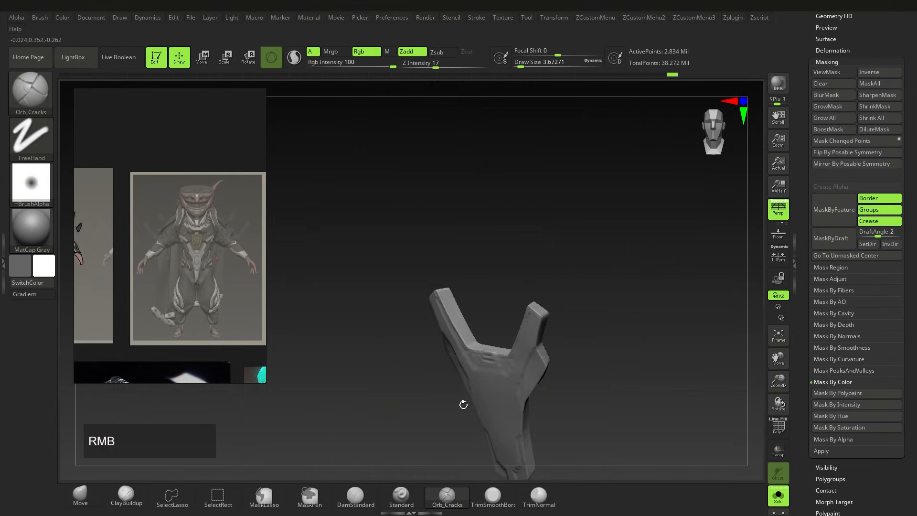
right_click_drag(507, 383, 499, 397)
key("ctrl+z")
key("1")
left_click_drag(316, 118, 468, 319, "shift")
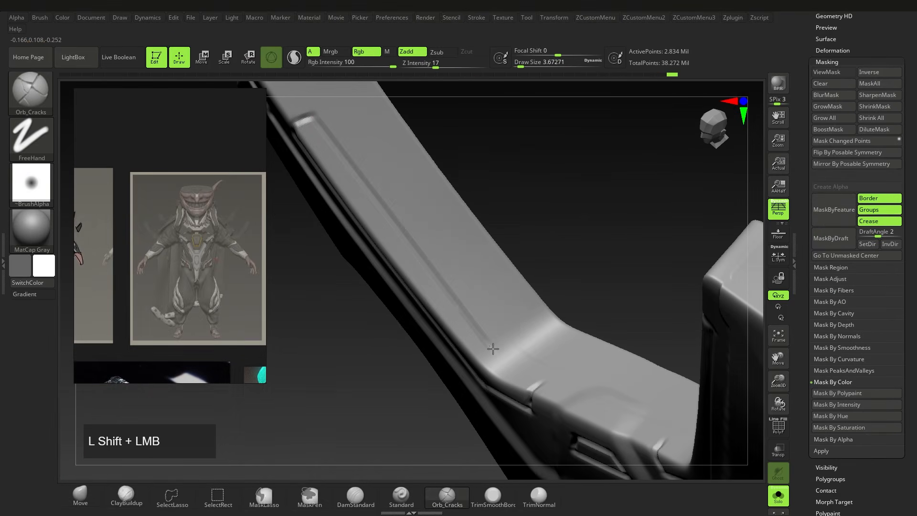
key("1")
Isolate the plate in Solo mode and mask a narrow strip on its side with the MaskPen at a draw size of about 5
right_click_drag(550, 335, 564, 239, "shift")
left_click(778, 496)
mouse_move(526, 344)
right_mouse_down("ctrl")
mouse_move(500, 334)
mouse_move(511, 353)
mouse_move(481, 319)
mouse_move(468, 329)
mouse_move(483, 363)
right_mouse_up("ctrl")
right_click_drag(482, 363, 463, 351, "alt")
left_click_drag(456, 277, 475, 312, "ctrl")
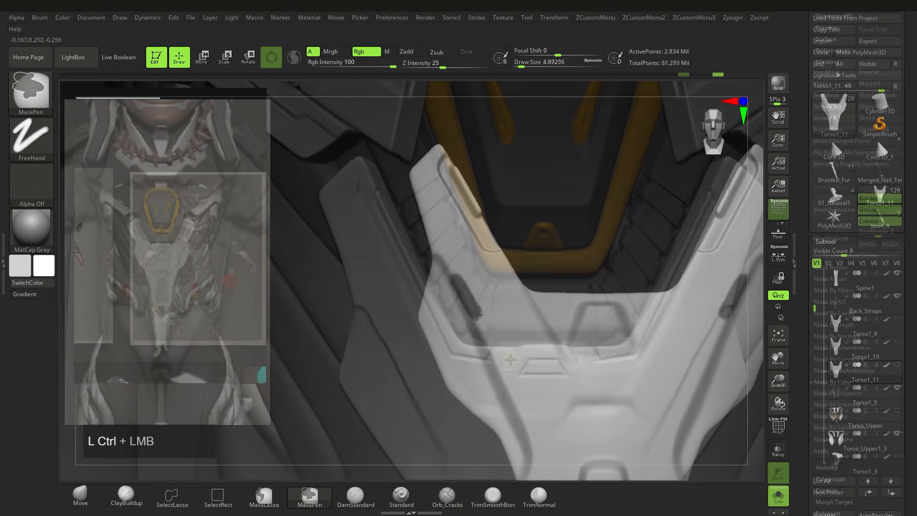
right_click_drag(475, 312, 471, 313)
left_click_drag(432, 260, 449, 287, "ctrl")
left_click_drag(465, 329, 470, 367, "ctrl")
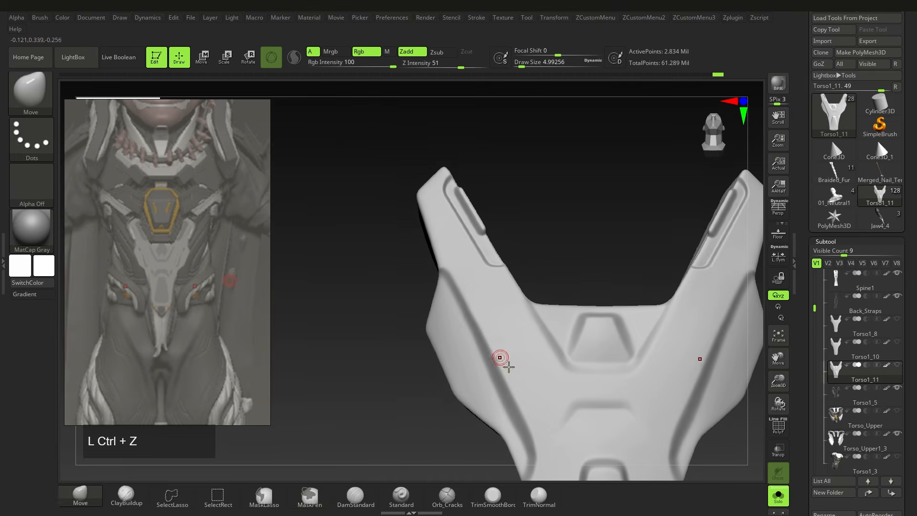
Mask a narrow strip along the diagonal side ridge, extend its lower end, and invert the mask
left_click(462, 299, "ctrl")
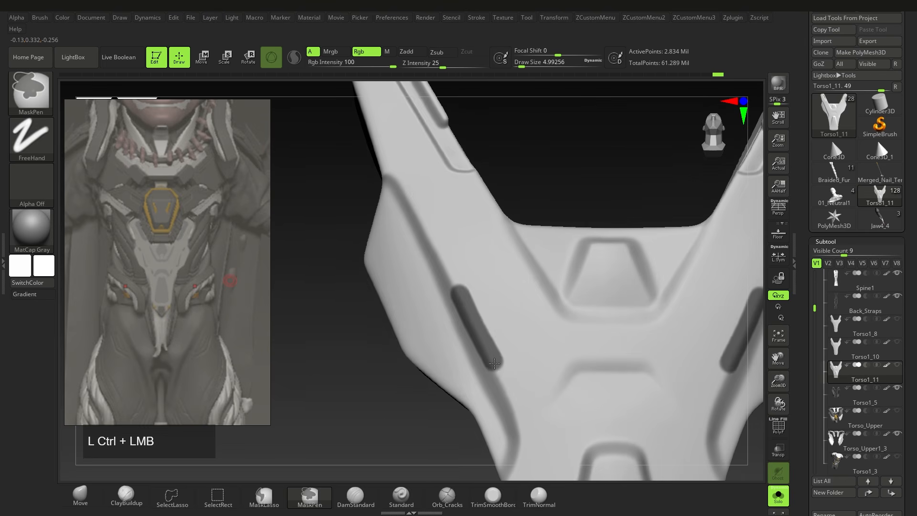
left_click_drag(494, 363, 502, 377, "ctrl")
left_click(374, 408, "ctrl")
key("ctrl+z")
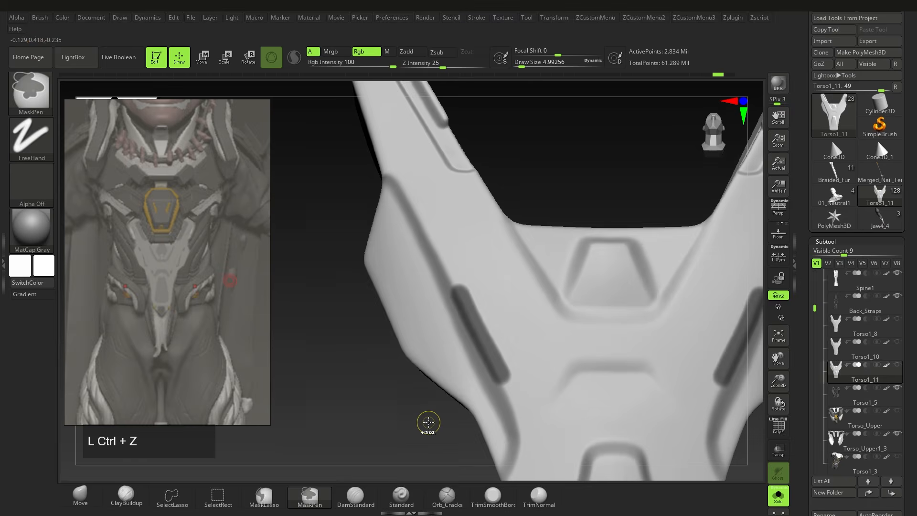
left_click(428, 423, "ctrl")
Reposition the unmasked strip on the diagonal side ridge with the Move gizmo
key("w")
left_click(481, 333, "alt")
left_click_drag(478, 320, 477, 317)
right_click_drag(597, 167, 573, 181)
left_click_drag(573, 181, 564, 186)
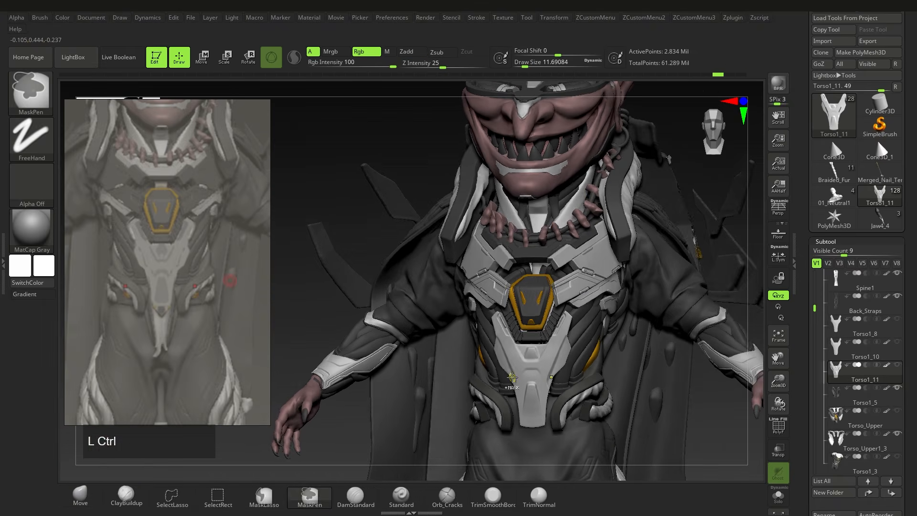
Mask a short horizontal strip near the top of the central trapezoid with the MaskPen at a draw size of about 3.1, and invert the mask
left_click(758, 76)
right_click_drag(520, 349, 534, 352)
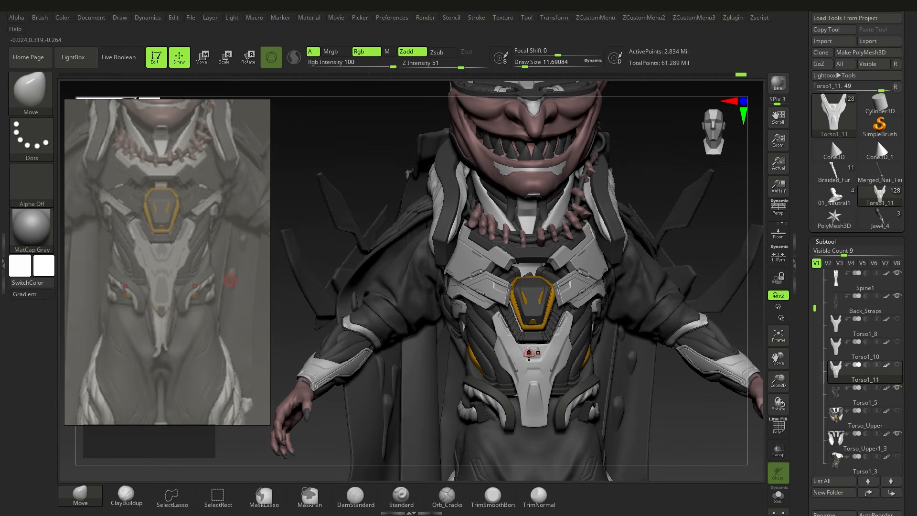
right_click_drag(544, 400, 549, 345, "ctrl")
key("s")
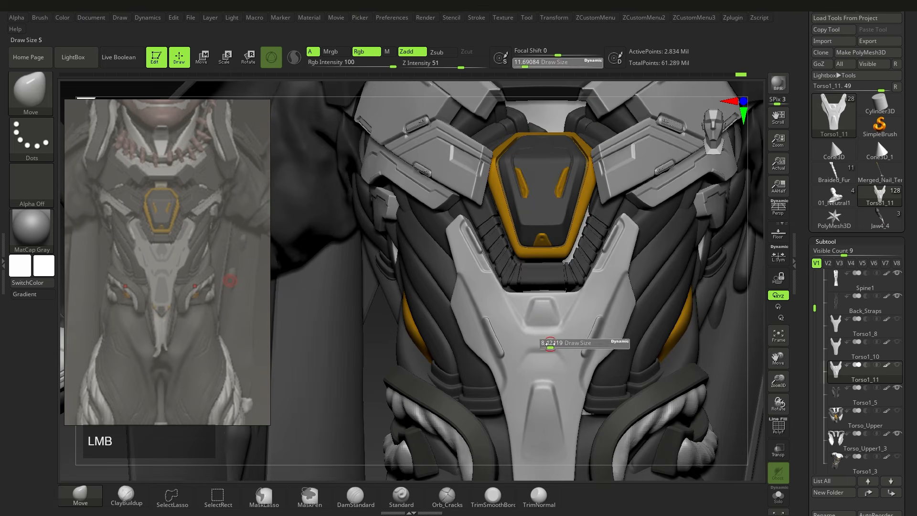
left_click_drag(549, 344, 545, 344)
right_click_drag(545, 344, 542, 297, "ctrl")
key("s")
left_click_drag(540, 297, 537, 297)
left_click_drag(520, 294, 536, 294, "ctrl")
key("ctrl+z")
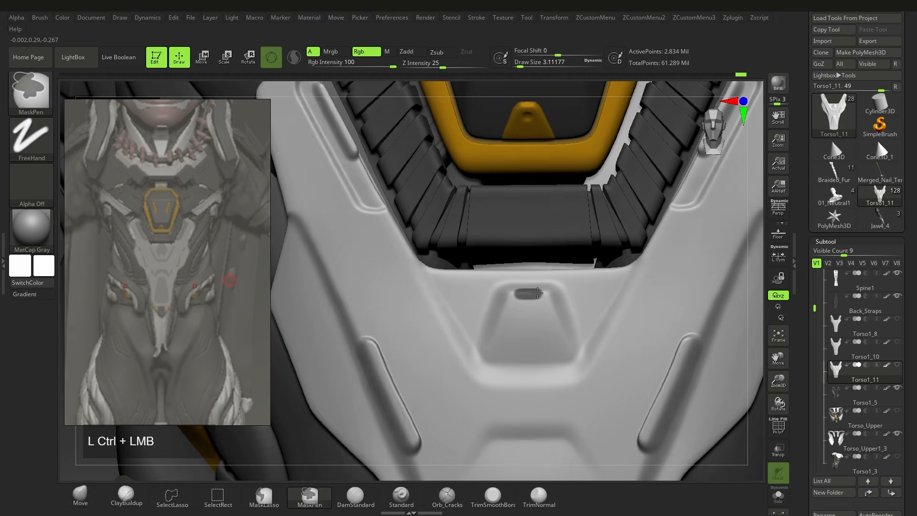
key("alt+s")
left_click(554, 240, "ctrl")
Move the unmasked strip on the central trapezoid with the Move gizmo to form a small detail, and return to draw mode
key("w")
mouse_move(539, 325)
right_mouse_down("ctrl")
mouse_move(531, 291)
mouse_move(526, 315)
right_mouse_up("ctrl")
left_click(525, 297, "alt")
right_click_drag(526, 315, 525, 302, "ctrl")
left_click_drag(526, 277, 546, 286, "alt")
left_click_drag(518, 321, 522, 318)
key("q")
right_click_drag(519, 287, 507, 330, "ctrl")
left_click_drag(482, 257, 491, 264, "ctrl")
mouse_move(500, 344)
right_mouse_down("ctrl")
mouse_move(504, 320)
mouse_move(526, 348)
mouse_move(489, 321)
mouse_move(525, 332)
mouse_move(468, 266)
right_mouse_up("ctrl")
left_click_drag(524, 378, 529, 383, "shift")
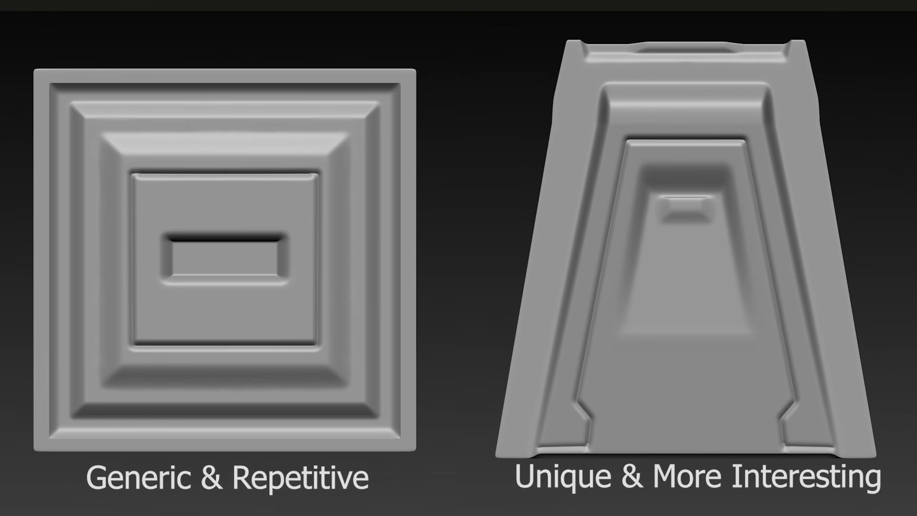